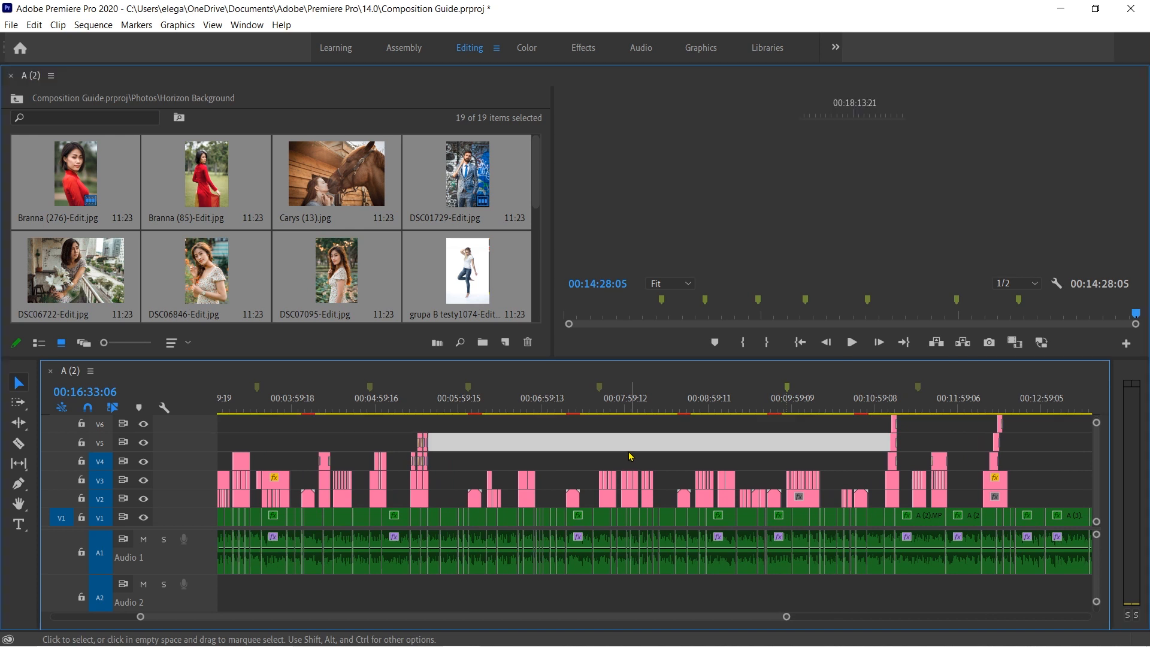
{"action": "left_click_drag", "start_coordinate": [824, 616], "coordinate": [935, 616]}
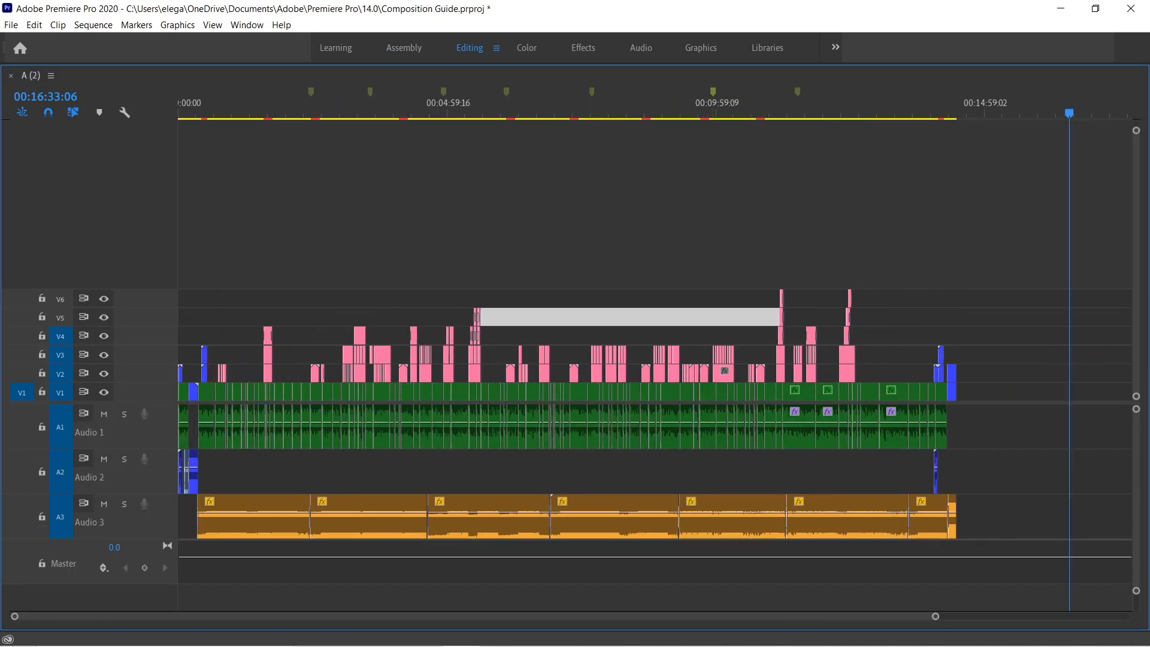
{"action": "left_click_drag", "start_coordinate": [934, 615], "coordinate": [708, 610]}
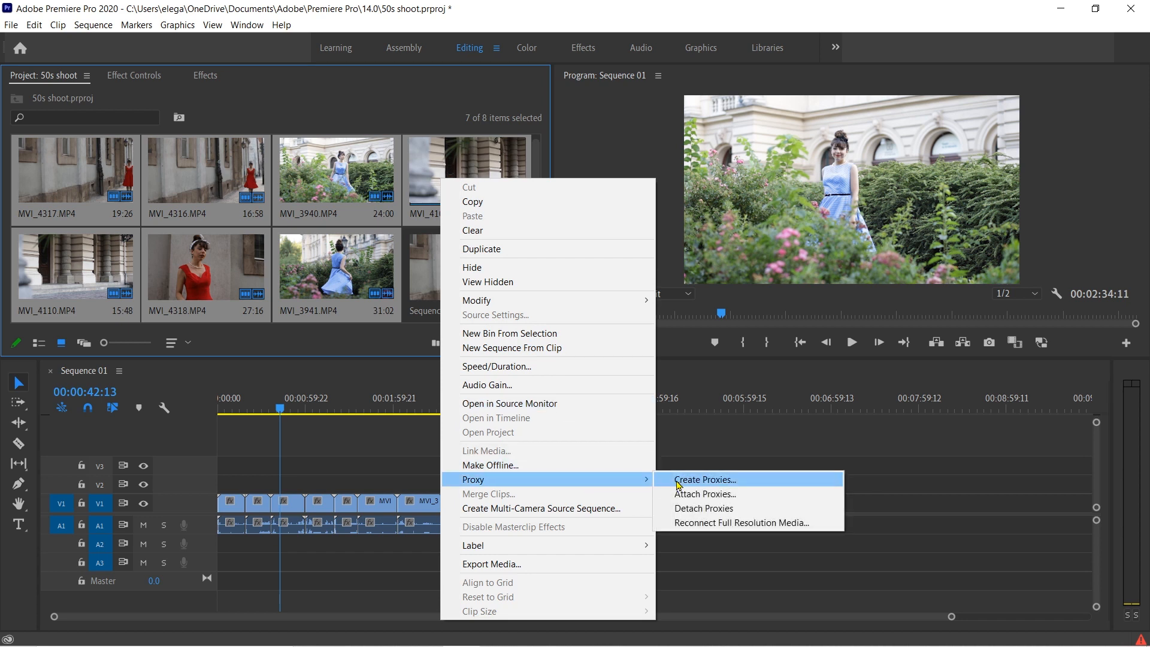
Step: Create proxies for the selected project clips using the H.264 Medium Resolution Proxy preset
{"action": "left_click", "coordinate": [678, 485]}
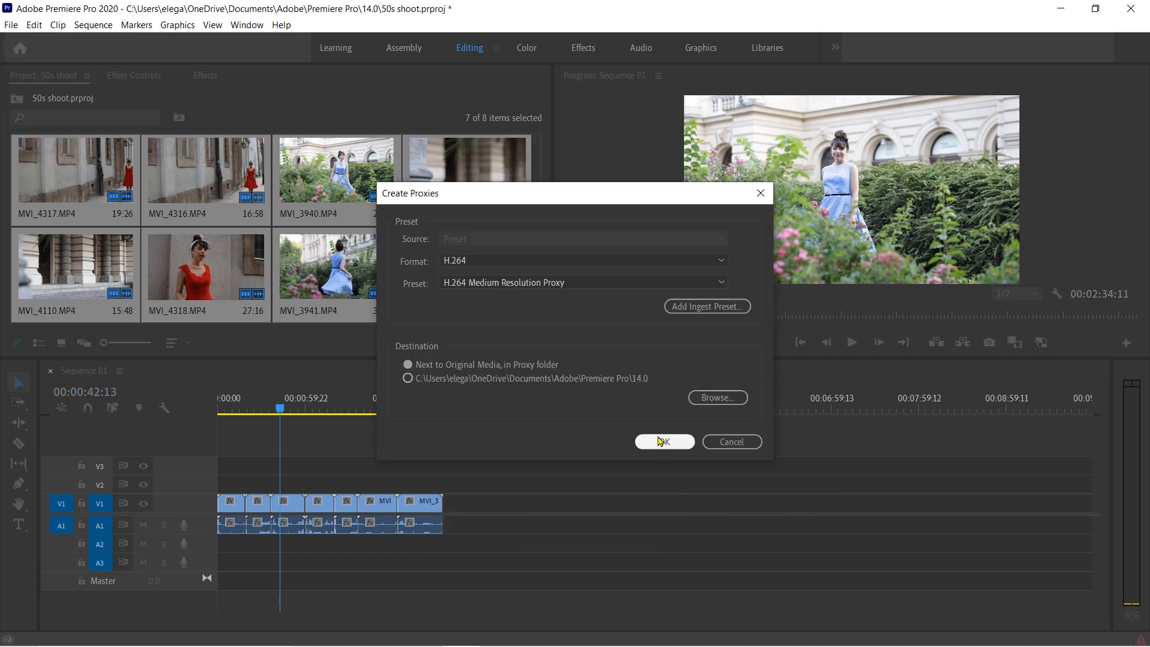
{"action": "left_click", "coordinate": [661, 441]}
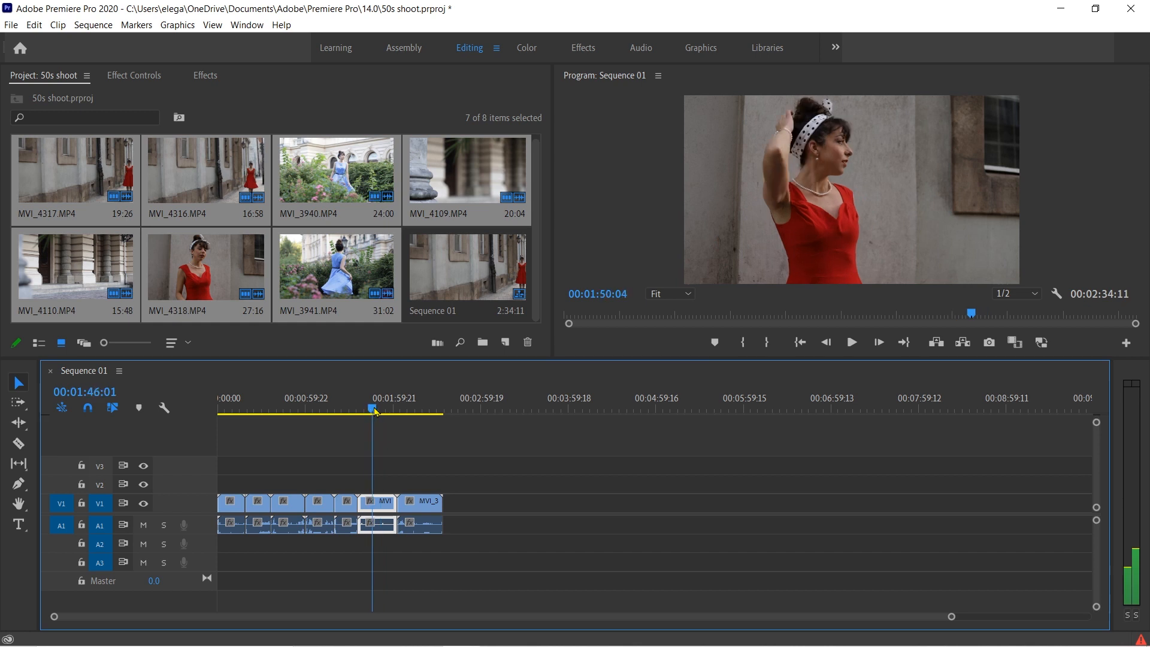
{"action": "left_click_drag", "start_coordinate": [376, 411], "coordinate": [264, 424]}
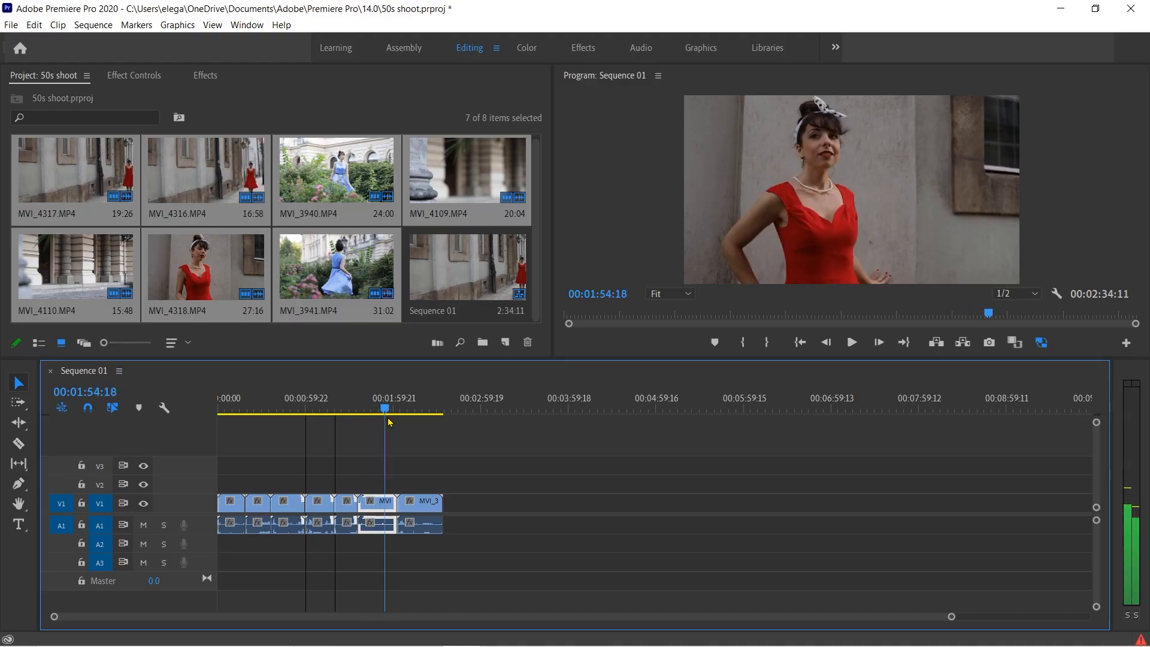
{"action": "left_click_drag", "start_coordinate": [387, 418], "coordinate": [290, 436]}
{"action": "key", "text": "space"}
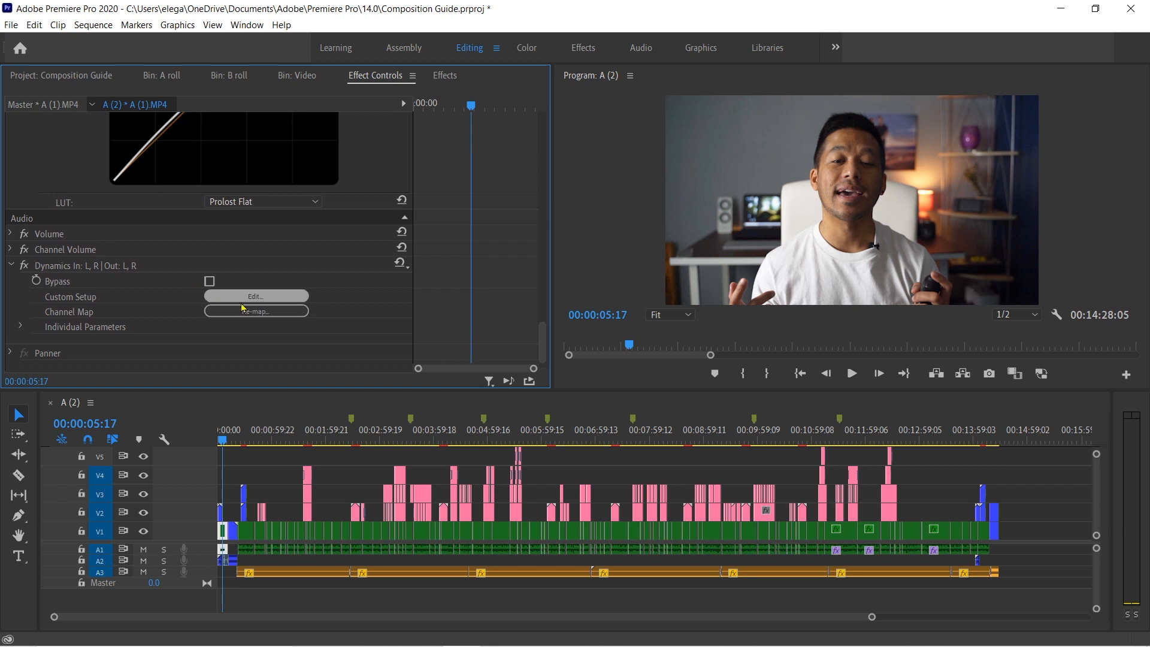
Step: Open the Dynamics effect's custom setup editor to review its settings, then close it
{"action": "left_click", "coordinate": [239, 296]}
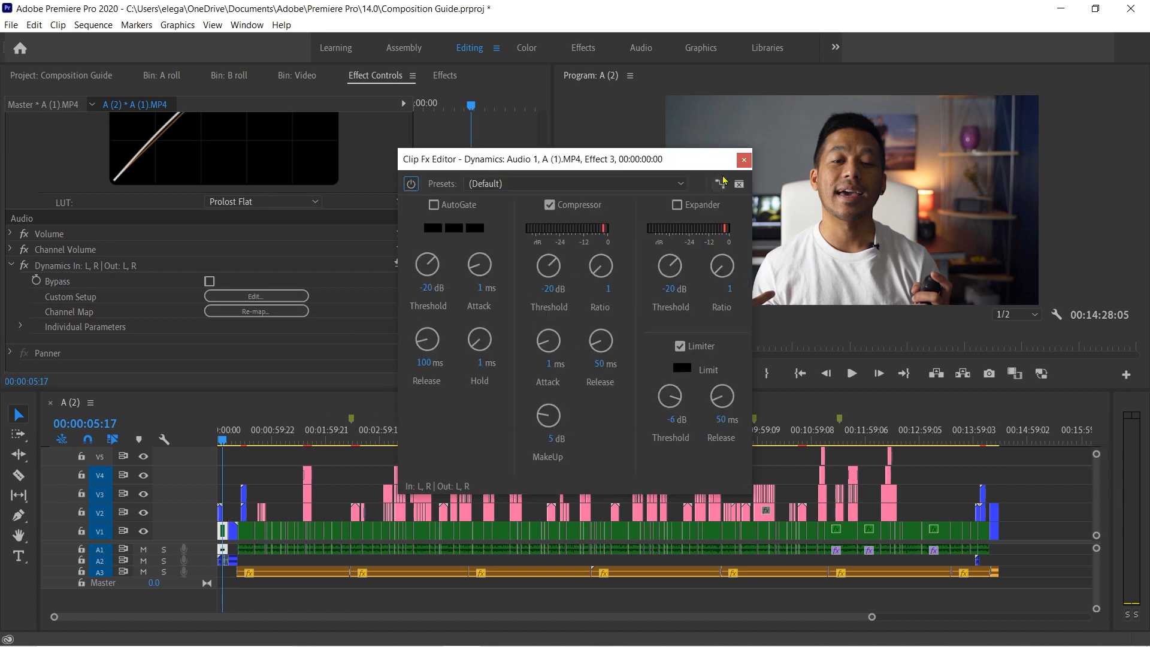
{"action": "left_click", "coordinate": [743, 160]}
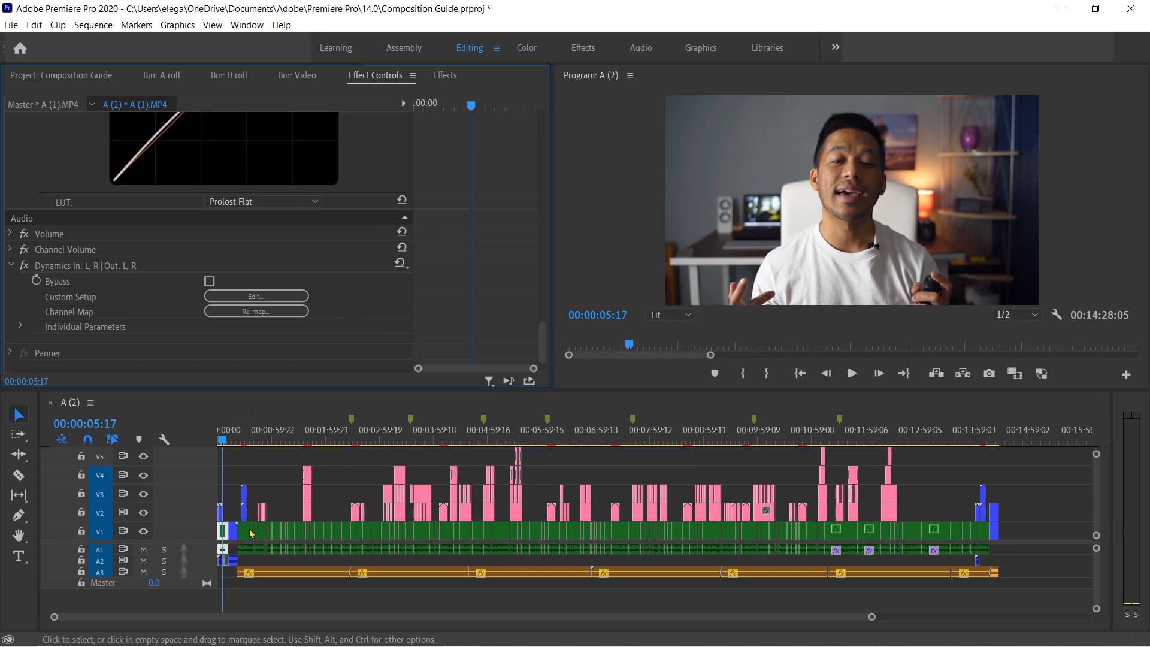
Step: Copy the first camera clip on track V1 with its effects
{"action": "left_click", "coordinate": [248, 531]}
{"action": "scroll", "coordinate": [258, 269], "scroll_direction": "down", "scroll_amount": 10}
{"action": "scroll", "coordinate": [539, 252], "scroll_direction": "down", "scroll_amount": 15}
{"action": "left_click", "coordinate": [256, 300]}
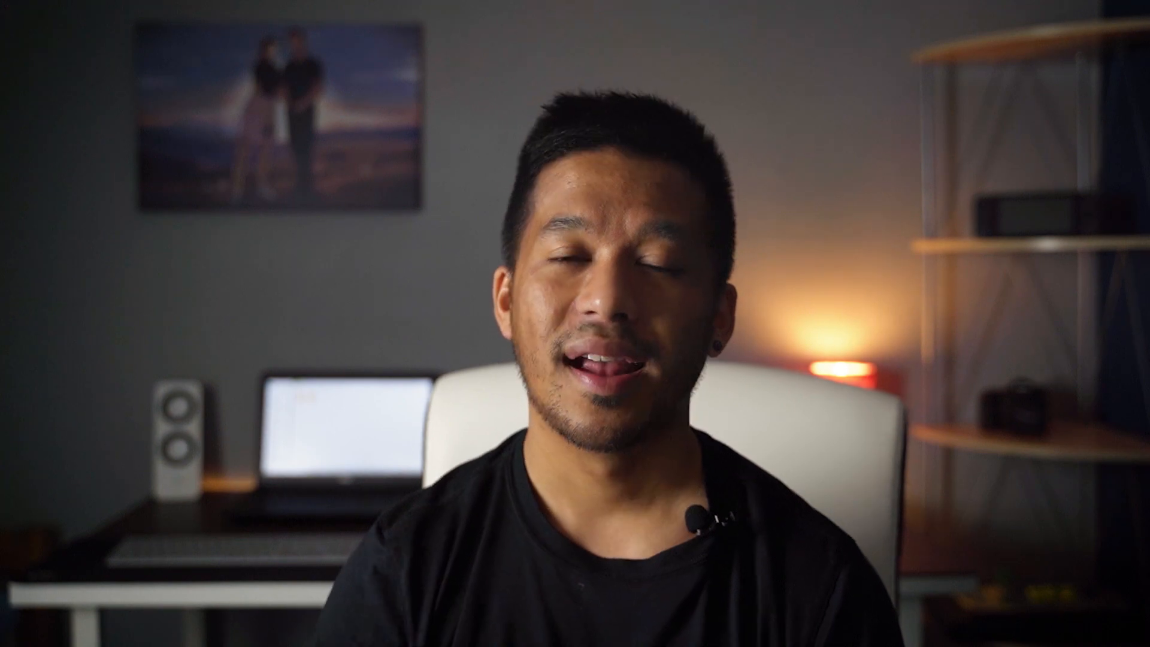
{"action": "right_click", "coordinate": [250, 535]}
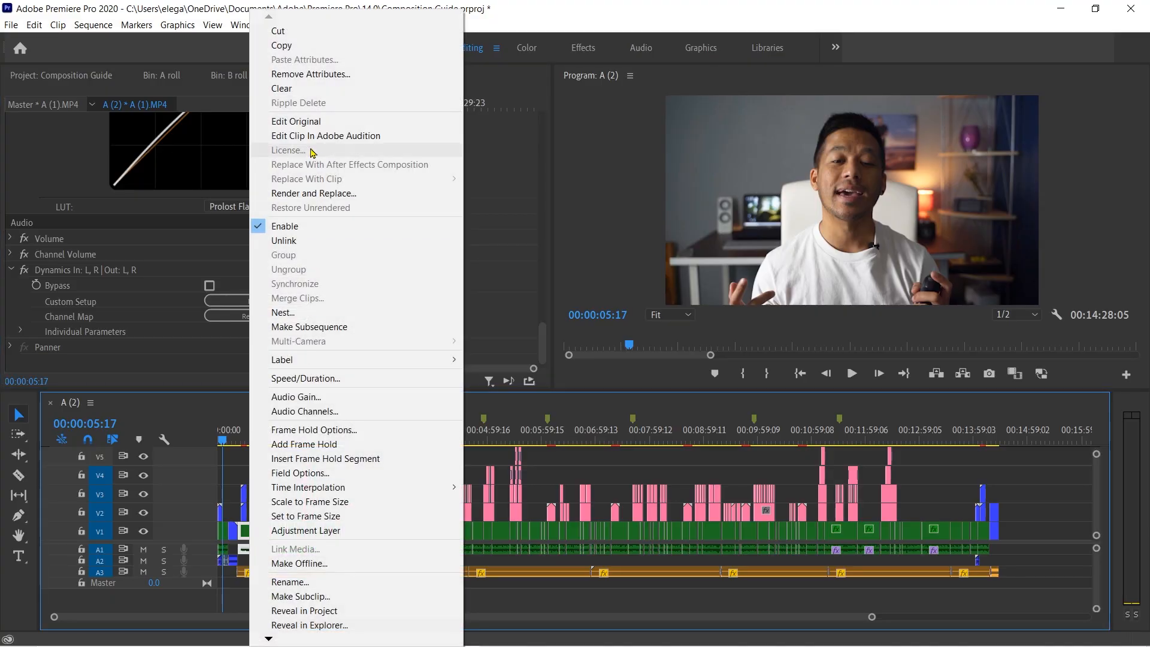
{"action": "left_click", "coordinate": [321, 44]}
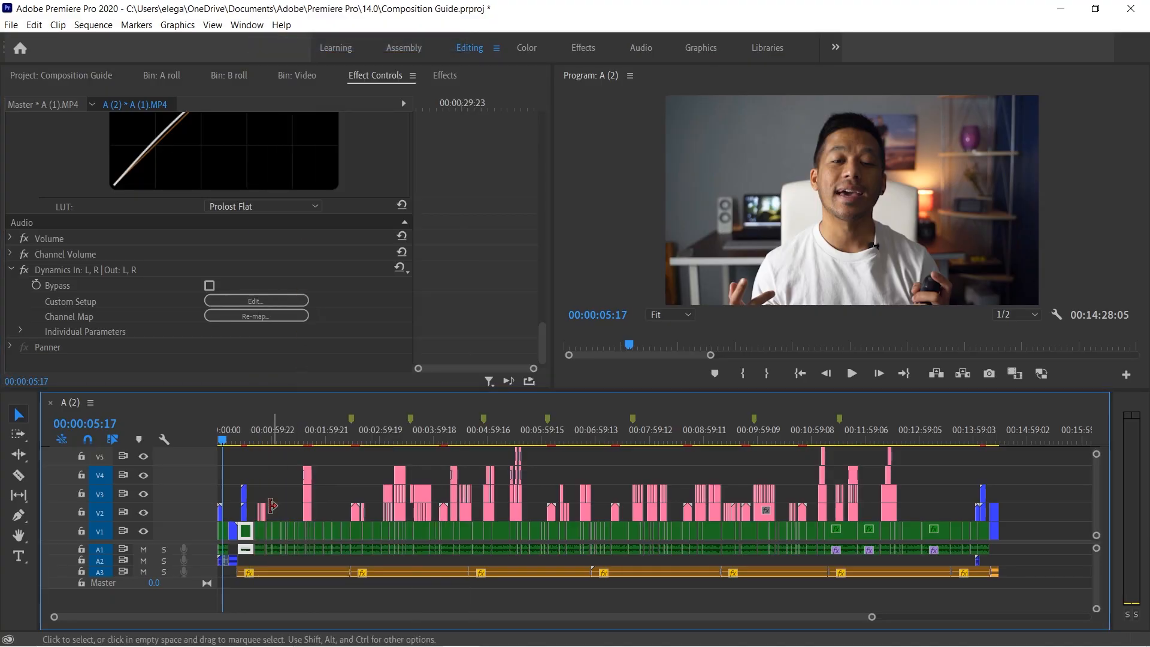
Step: Paste the Motion, Colorista IV and Dynamics attributes onto the next clip on V1
{"action": "right_click", "coordinate": [259, 532]}
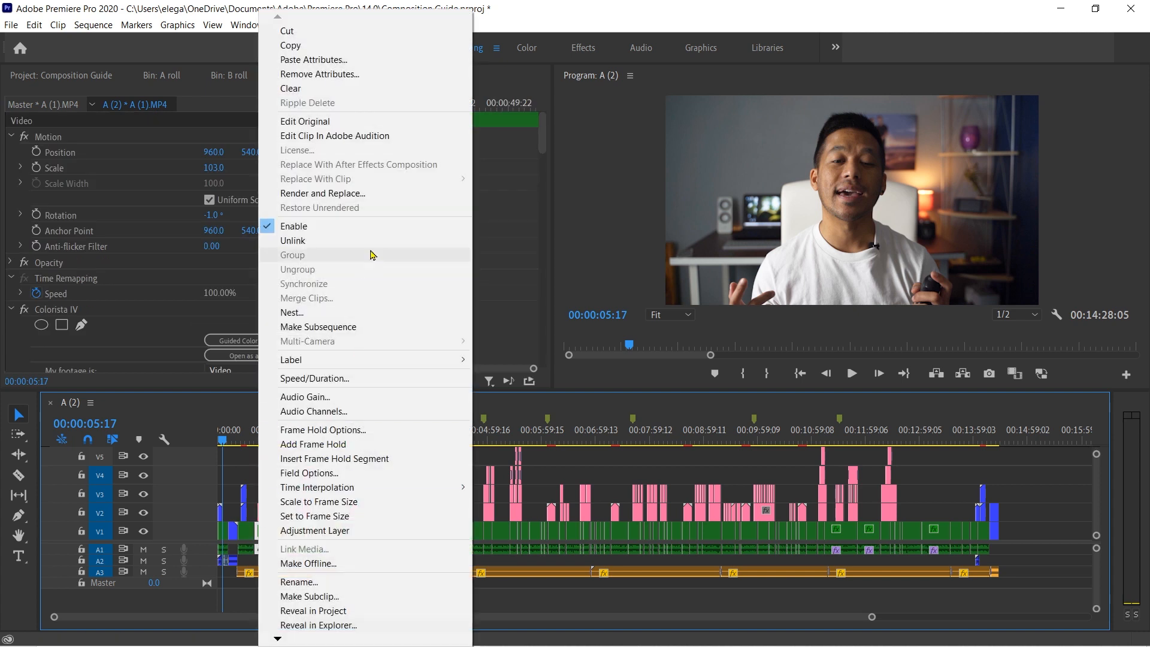
{"action": "left_click", "coordinate": [341, 61]}
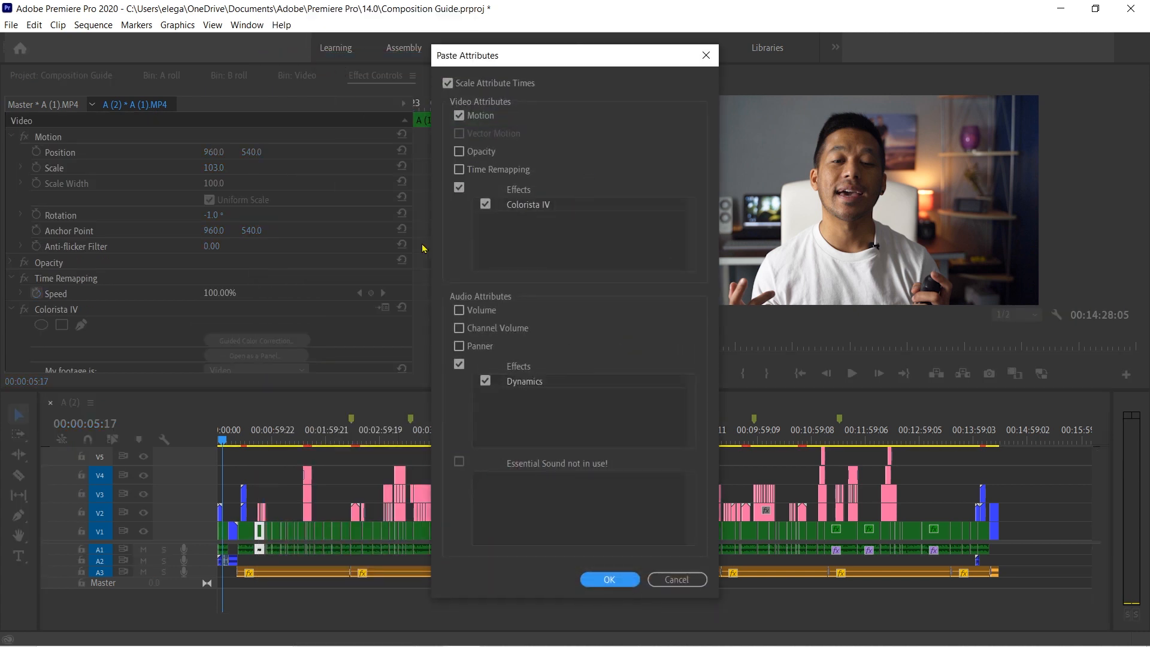
{"action": "left_click", "coordinate": [607, 579]}
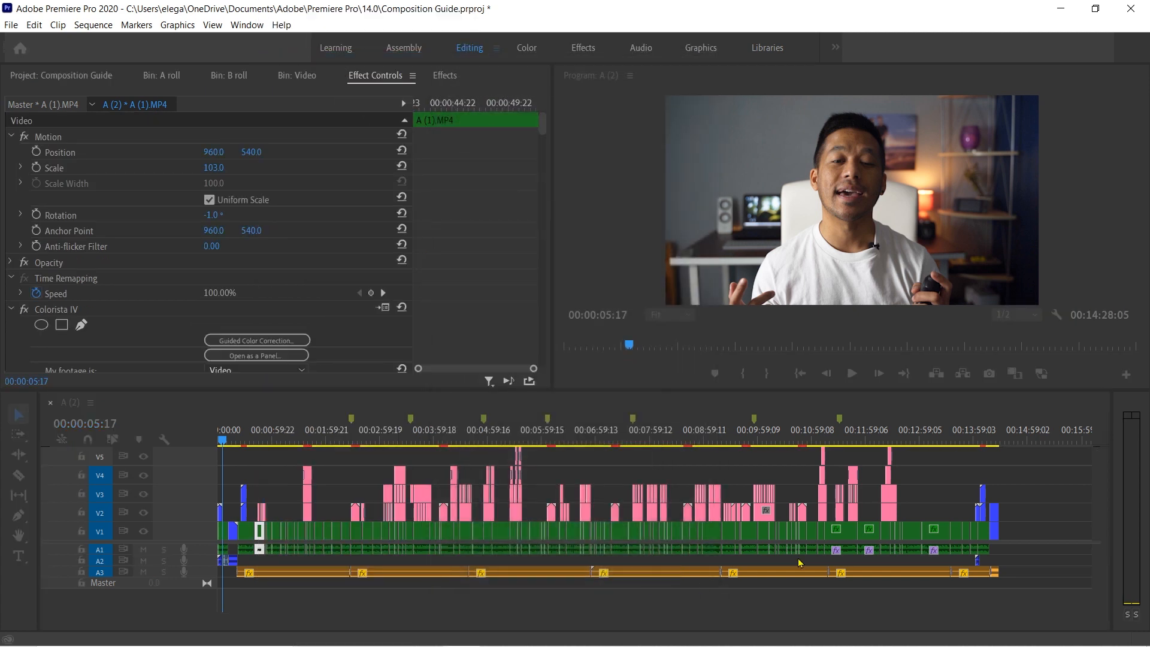
Step: Select all remaining camera clips on V1 and A1 and paste the same attributes onto them
{"action": "left_click_drag", "start_coordinate": [1039, 527], "coordinate": [257, 539]}
{"action": "right_click", "coordinate": [277, 542]}
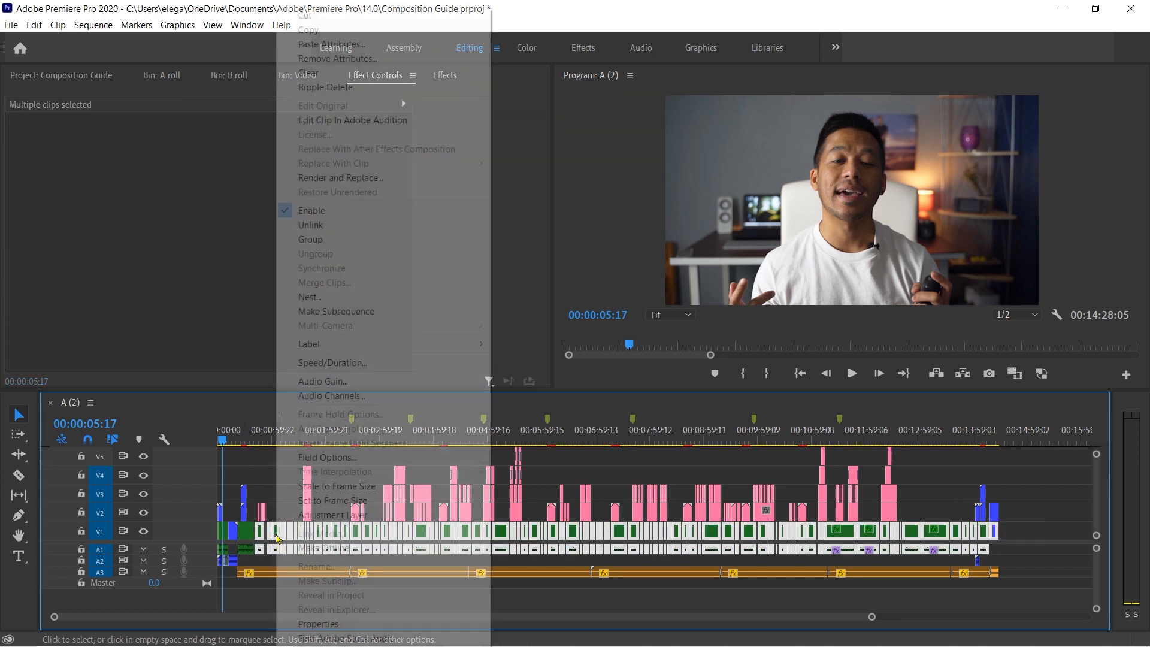
{"action": "left_click", "coordinate": [359, 44]}
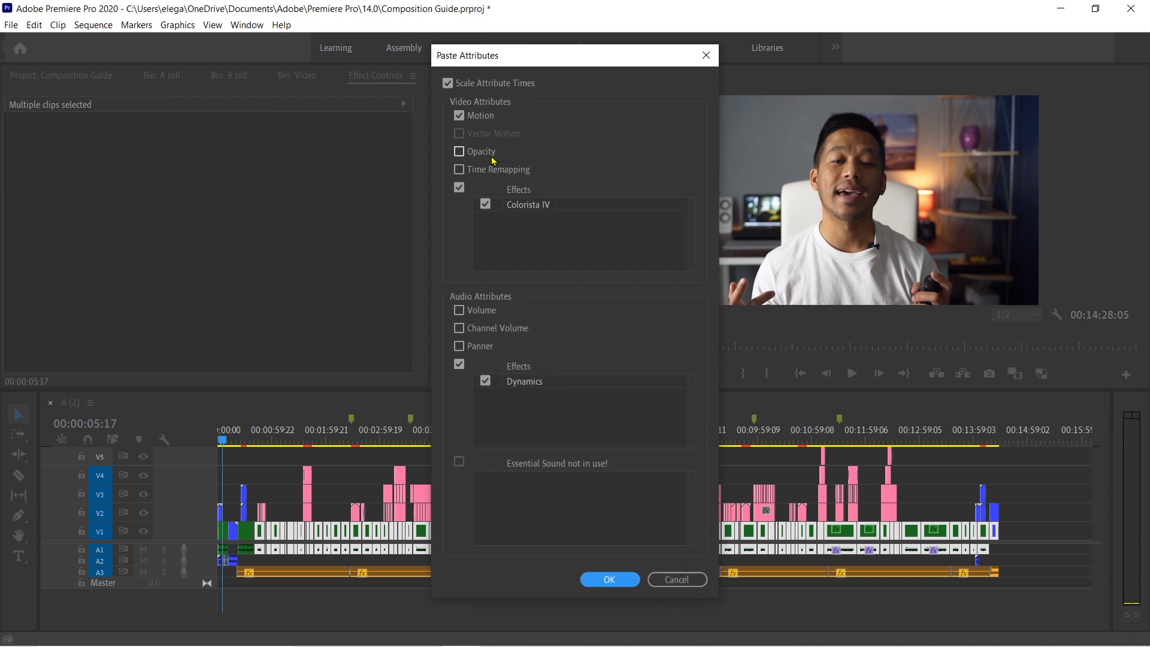
{"action": "left_click", "coordinate": [609, 579]}
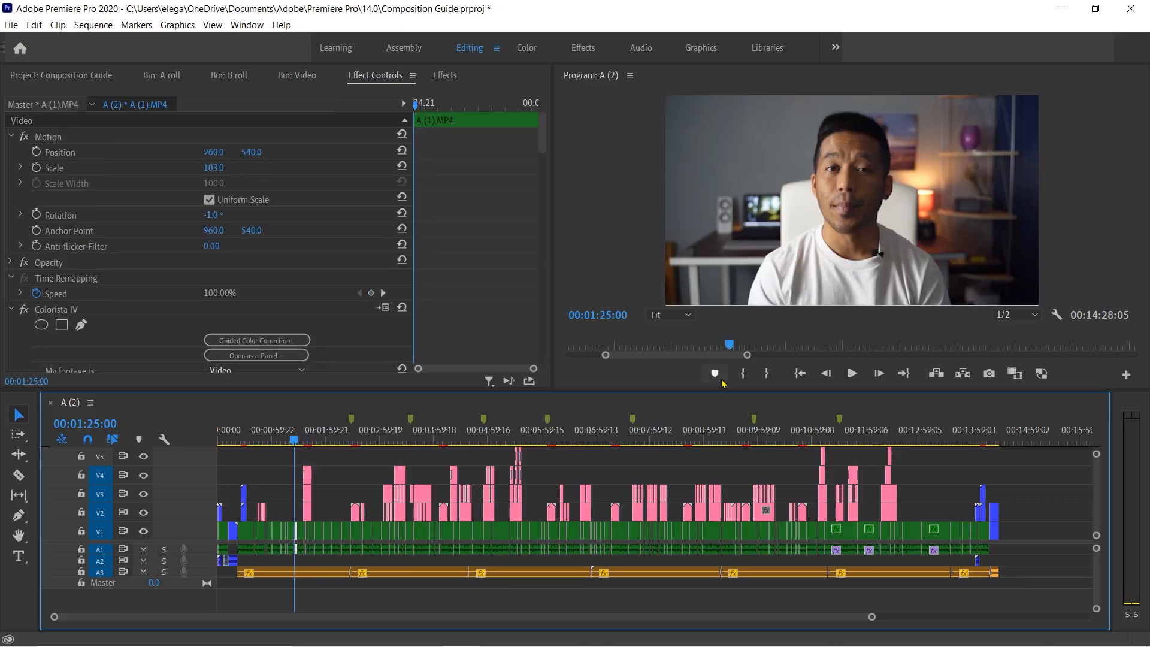
Step: Add timeline markers at 00:01:25:00 and 00:12:15:21
{"action": "left_click", "coordinate": [722, 382]}
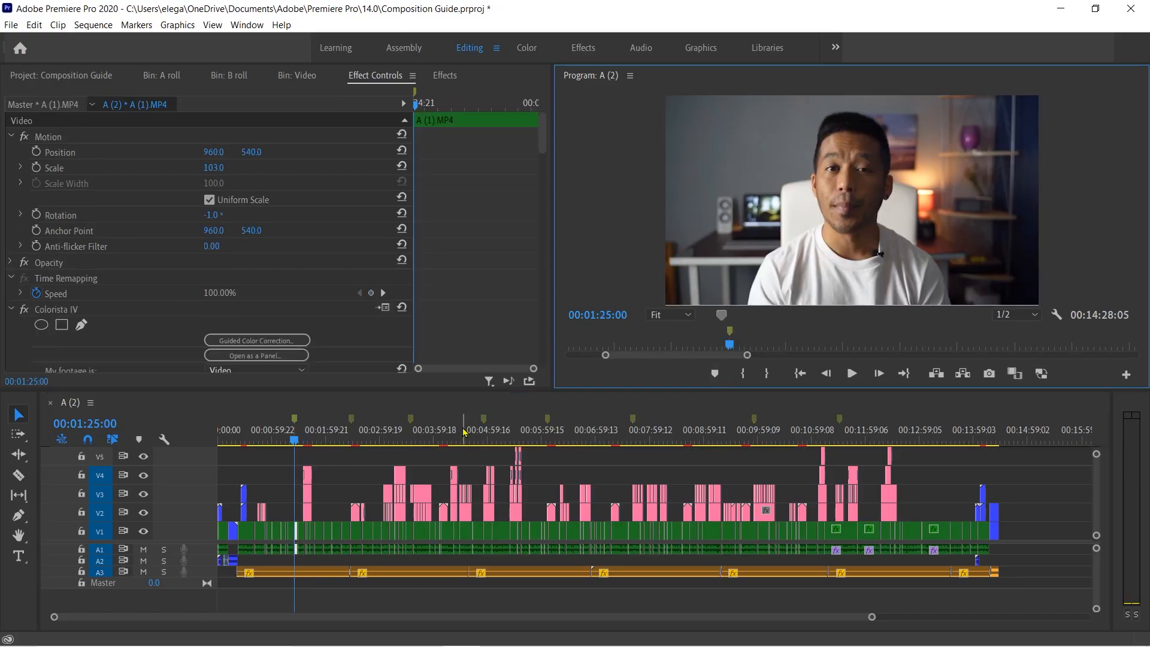
{"action": "left_click", "coordinate": [889, 427]}
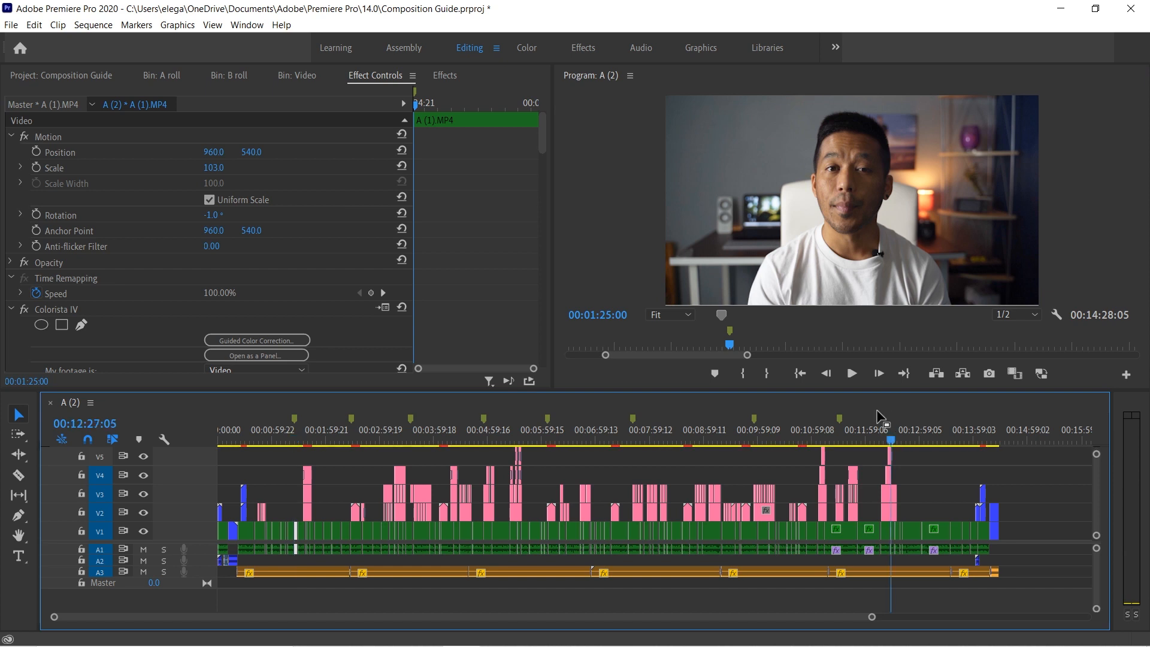
{"action": "left_click", "coordinate": [881, 423]}
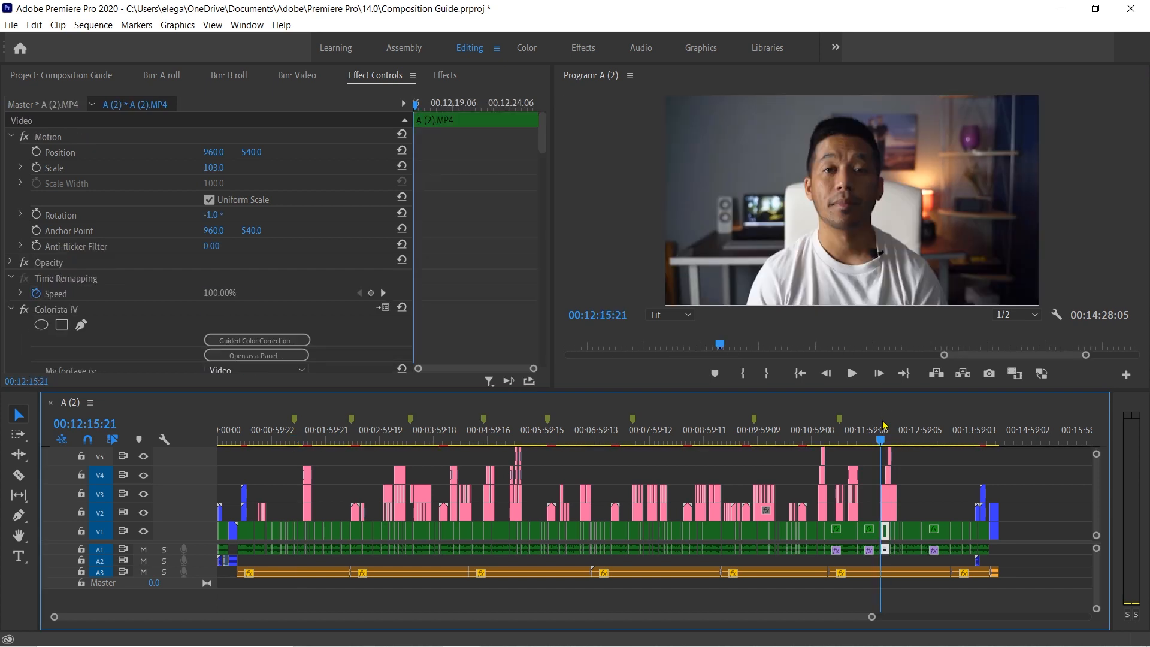
{"action": "left_click", "coordinate": [720, 376]}
Step: Name the marker at 00:12:15:21 photo example
{"action": "double_click", "coordinate": [880, 419]}
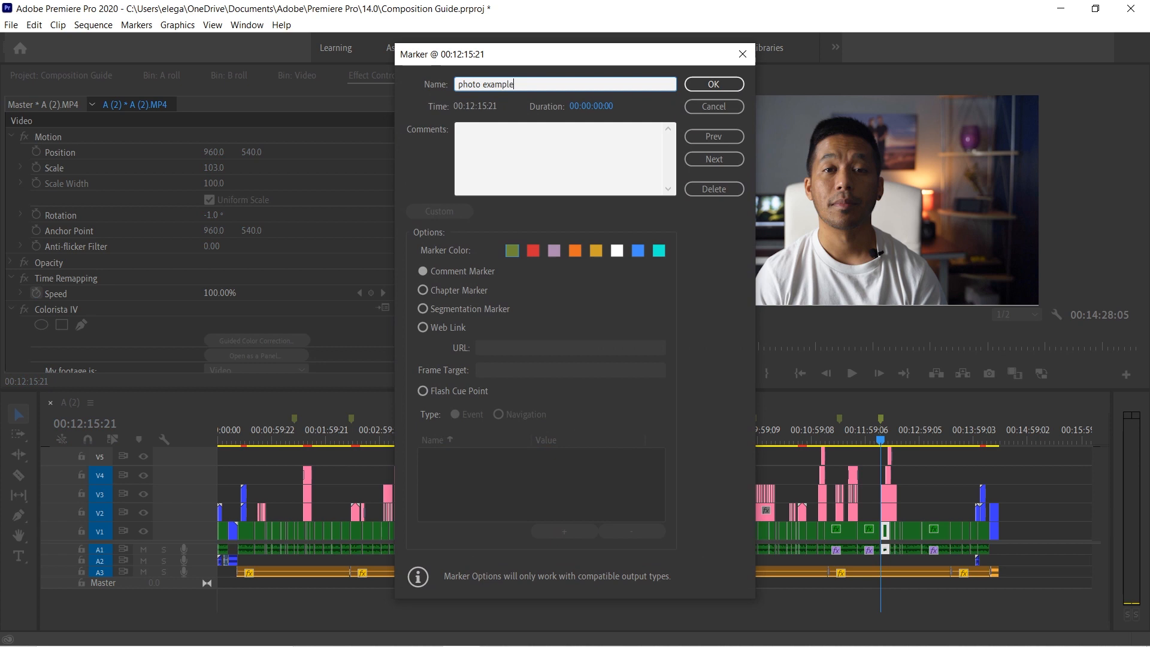
{"action": "type", "text": "photo example"}
{"action": "key", "text": "Return"}
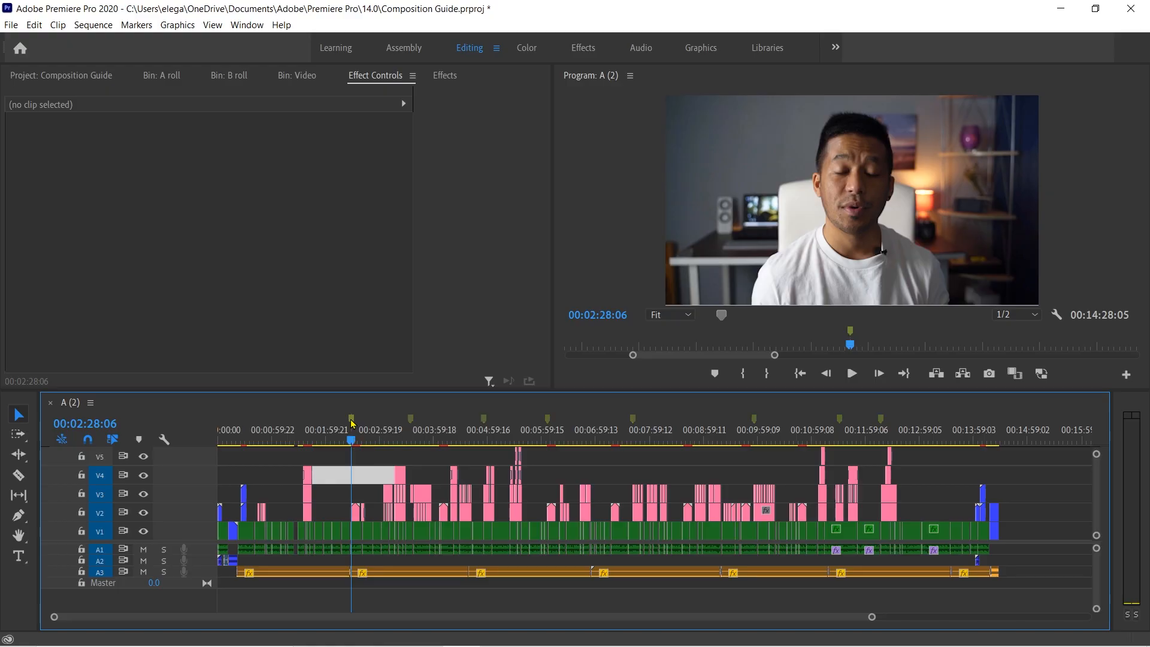
Step: Clear the selected marker at 00:02:28:06 from the timeline ruler
{"action": "right_click", "coordinate": [351, 421]}
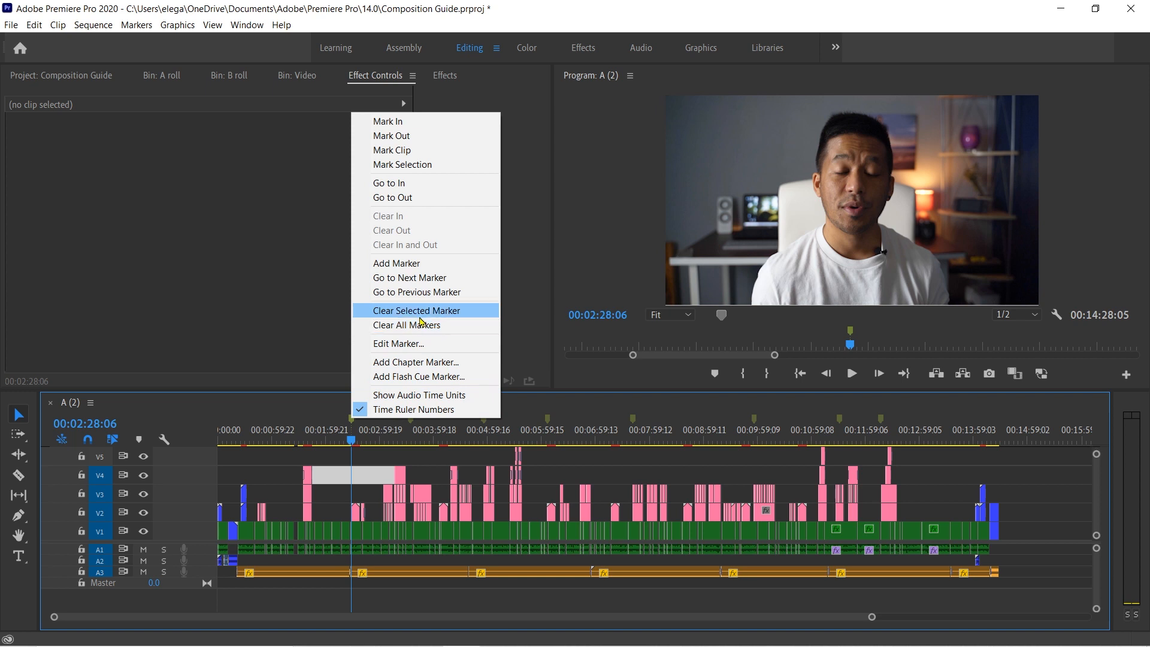
{"action": "left_click", "coordinate": [417, 310]}
{"action": "left_click", "coordinate": [412, 426]}
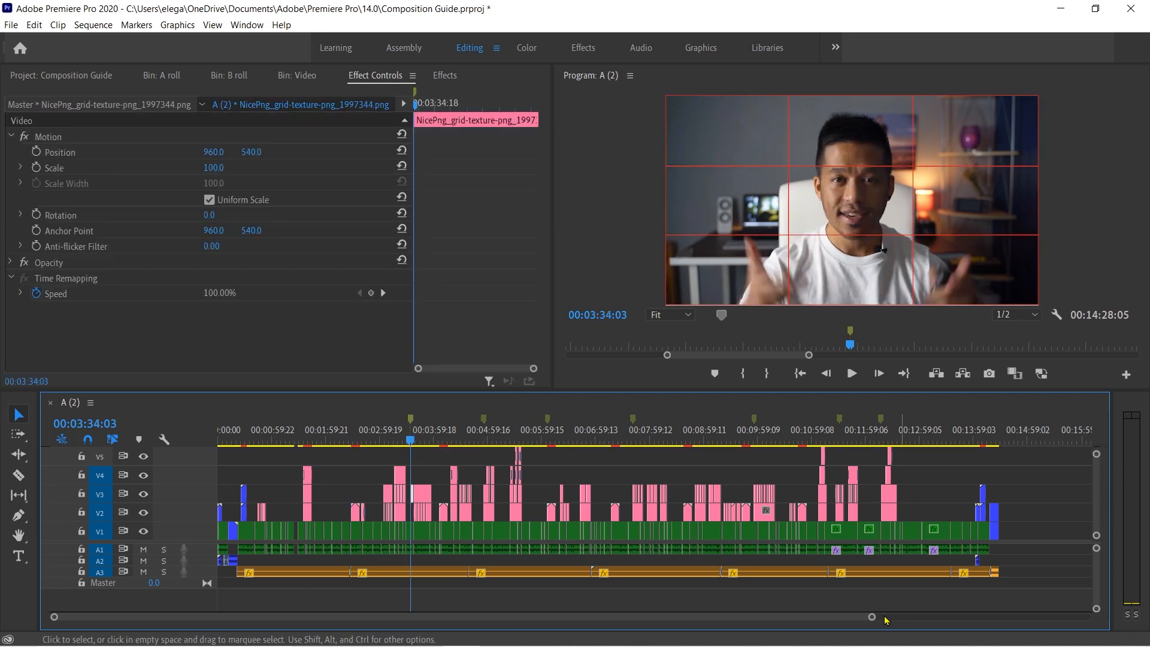
{"action": "left_click_drag", "start_coordinate": [873, 619], "coordinate": [759, 616]}
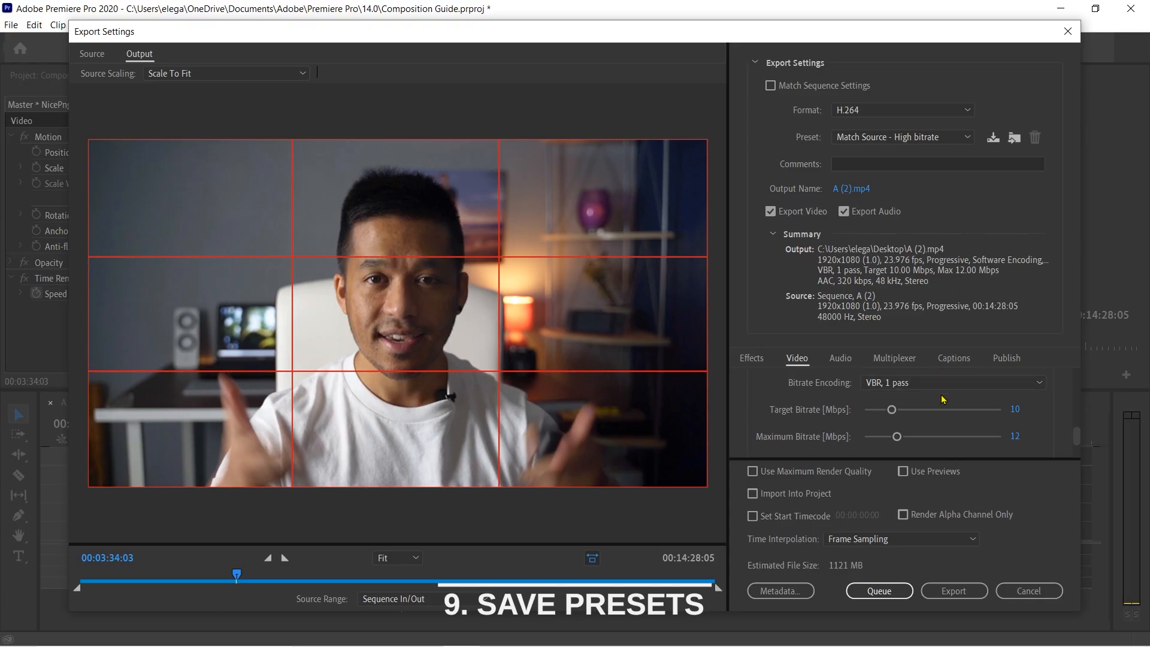
Step: In the export settings, set the target bitrate to 30 Mbps and the maximum bitrate to 40 Mbps
{"action": "left_click", "coordinate": [941, 385]}
{"action": "left_click", "coordinate": [909, 427]}
{"action": "left_click", "coordinate": [1017, 410]}
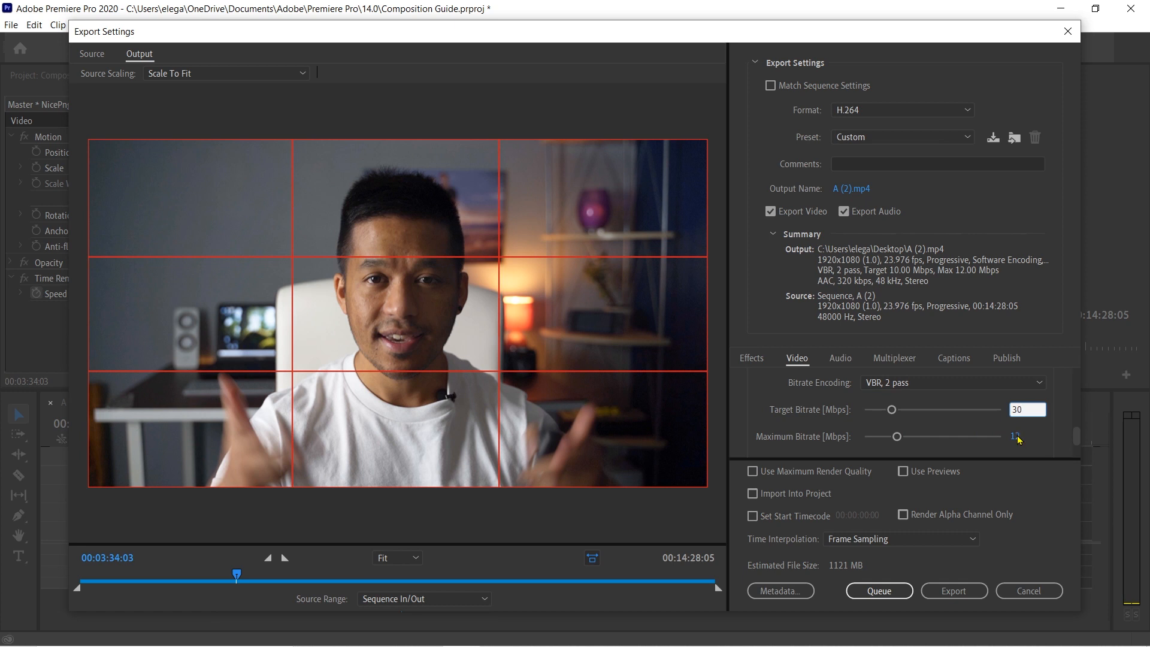
{"action": "key", "text": "Return"}
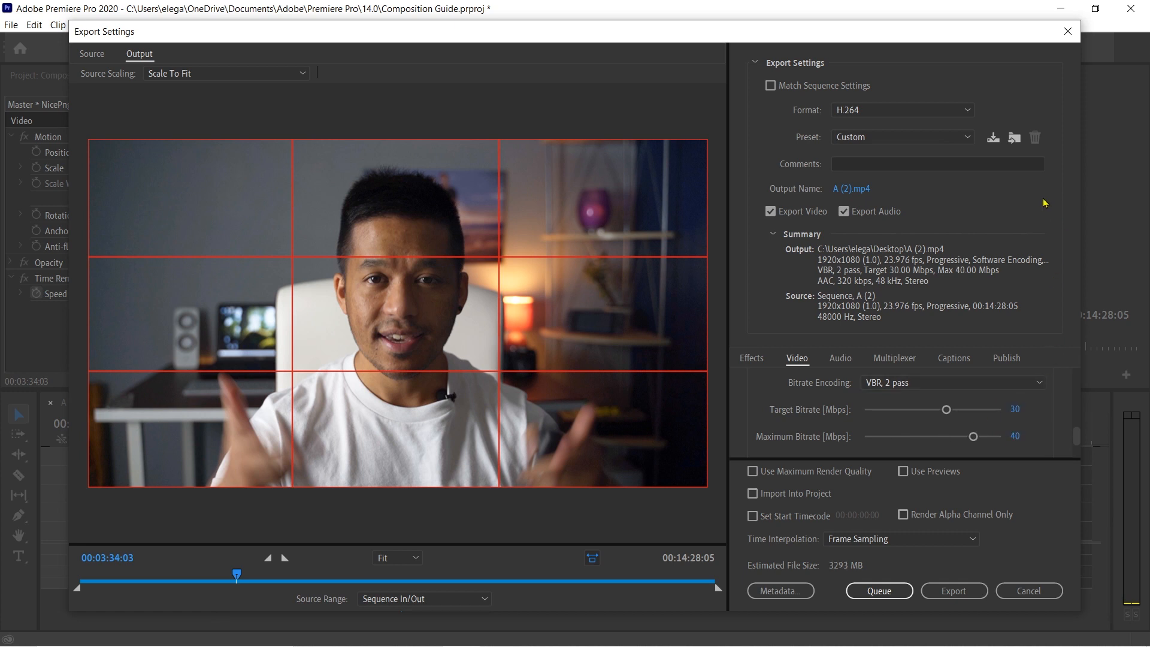
Step: Save the current export settings as a preset named YOUTUBE
{"action": "left_click", "coordinate": [992, 139]}
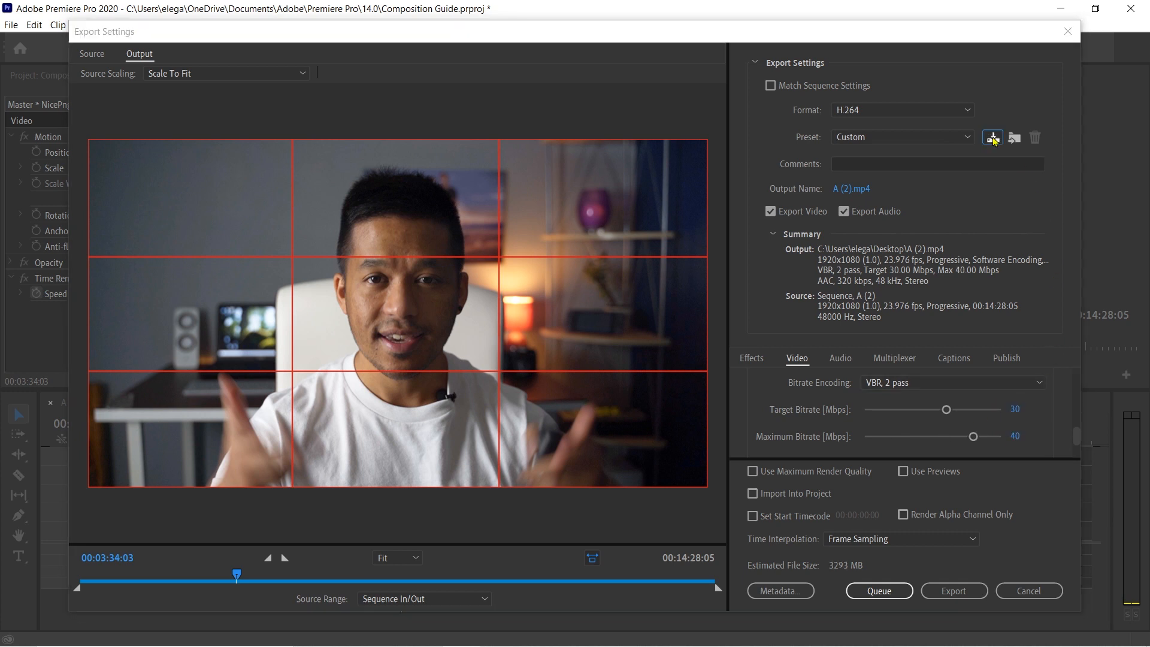
{"action": "type", "text": "YOUTUBEVIDEOS"}
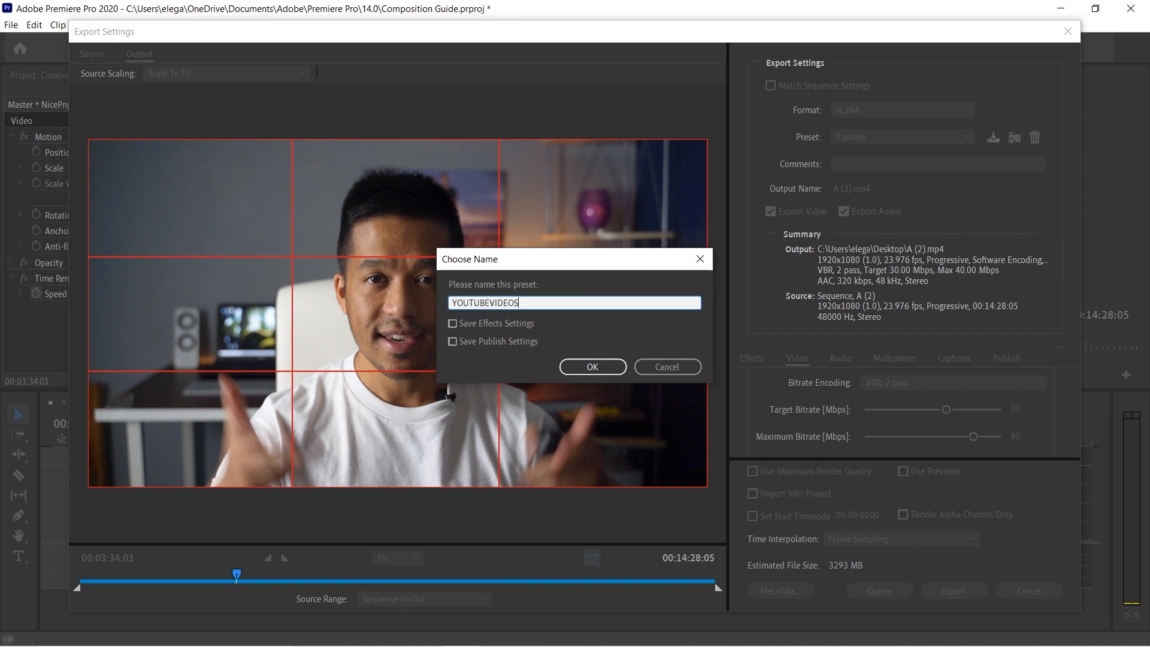
{"action": "key", "text": "Return"}
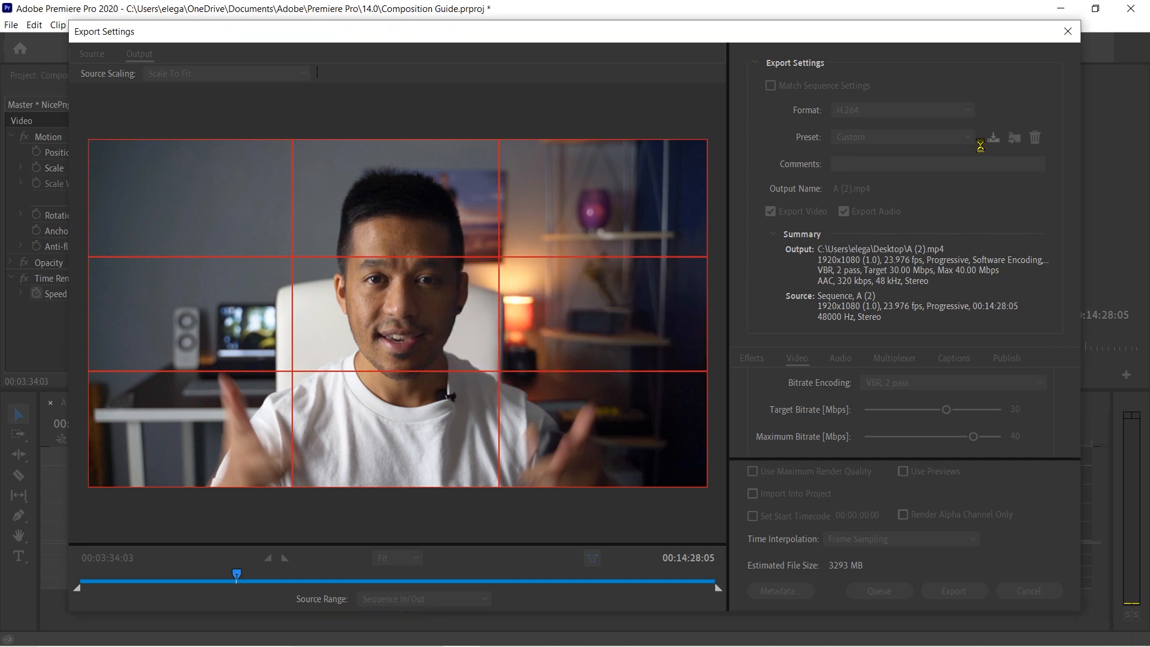
{"action": "left_click", "coordinate": [957, 138]}
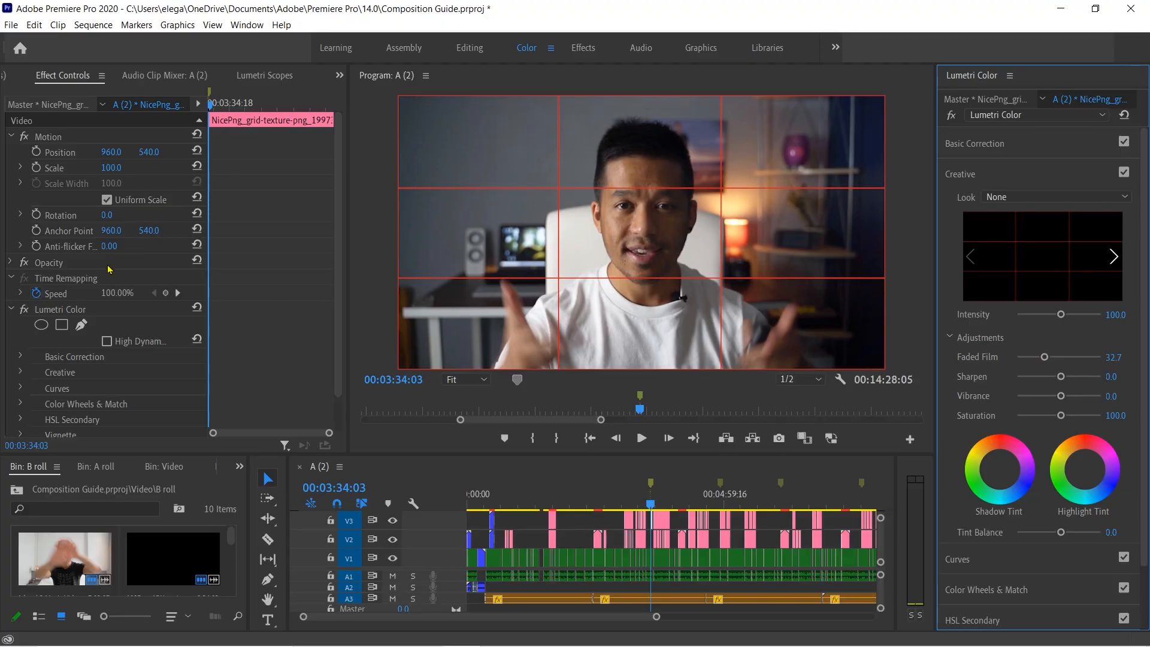
Step: Start saving the clip's Lumetri Color effect as a preset
{"action": "right_click", "coordinate": [62, 309]}
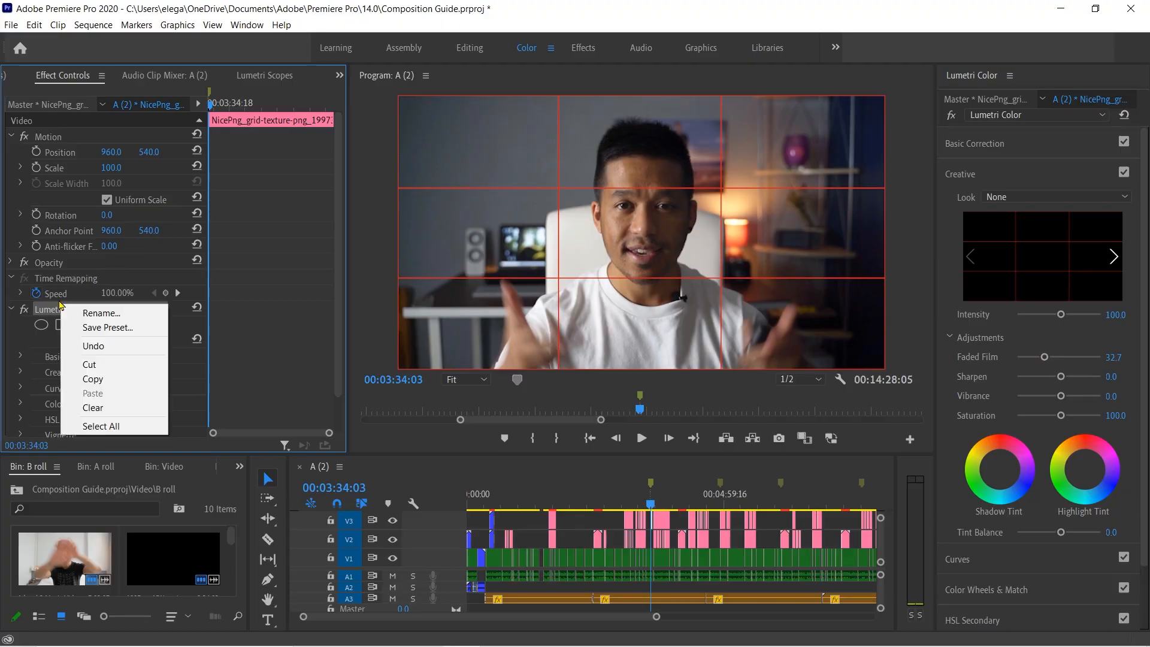
{"action": "left_click", "coordinate": [102, 328]}
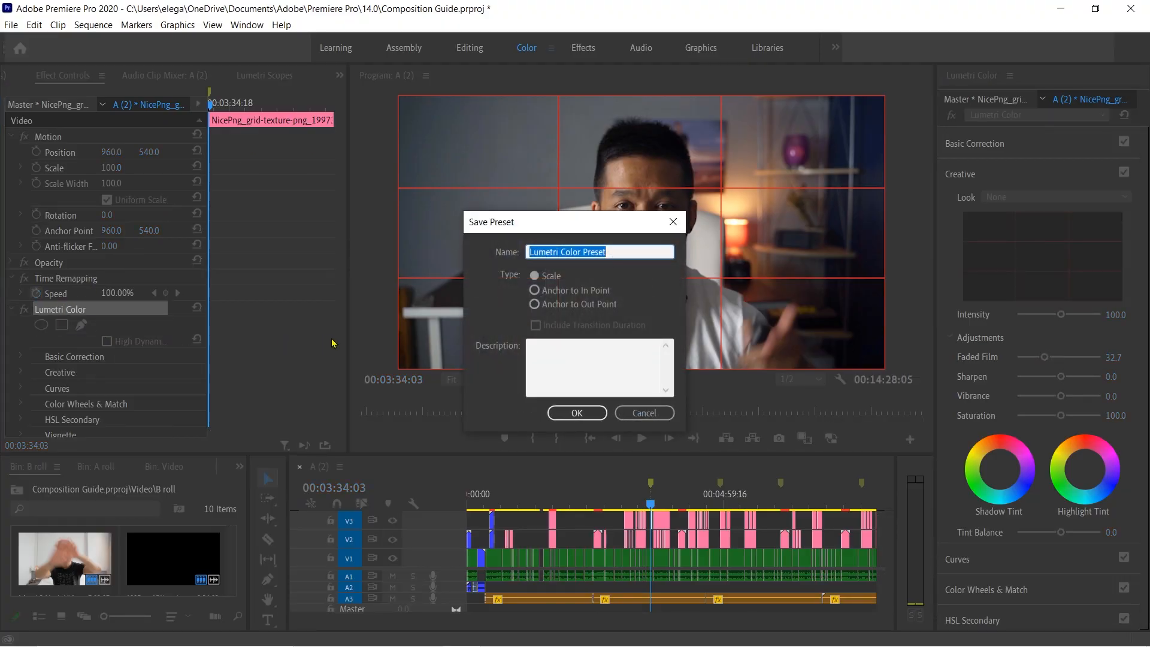